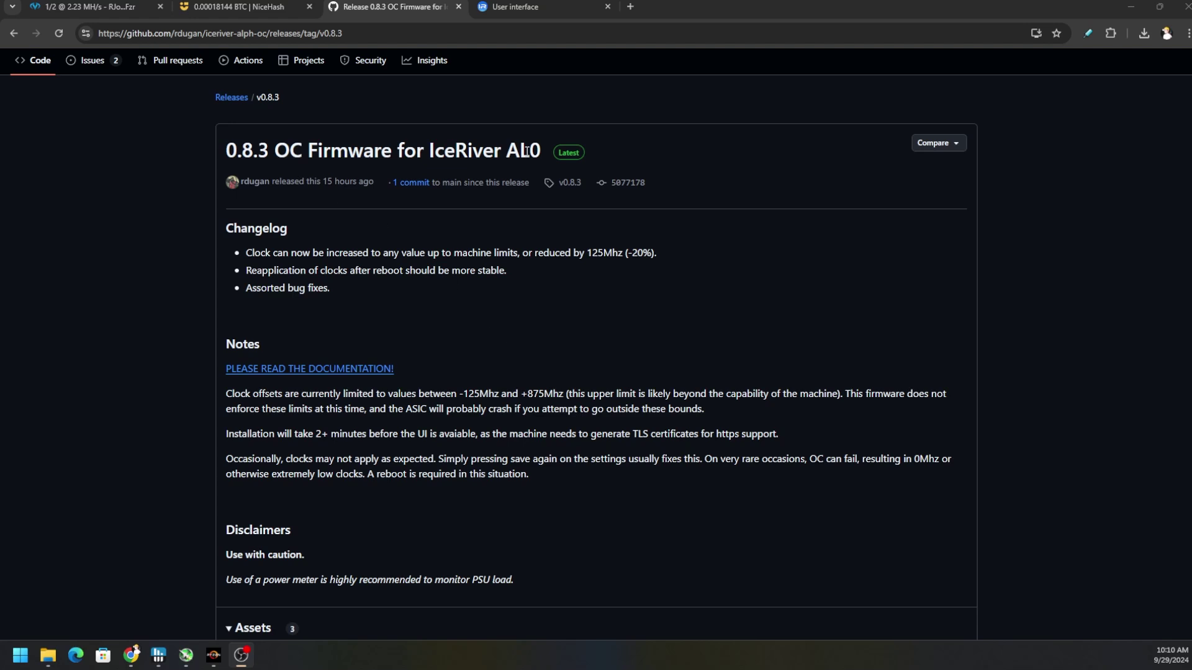
- Read the 0.8.3 AL0 release notes, highlighting the title, upper clock-limit note and ASIC crash warning
left_click_drag(546, 152, 432, 153)
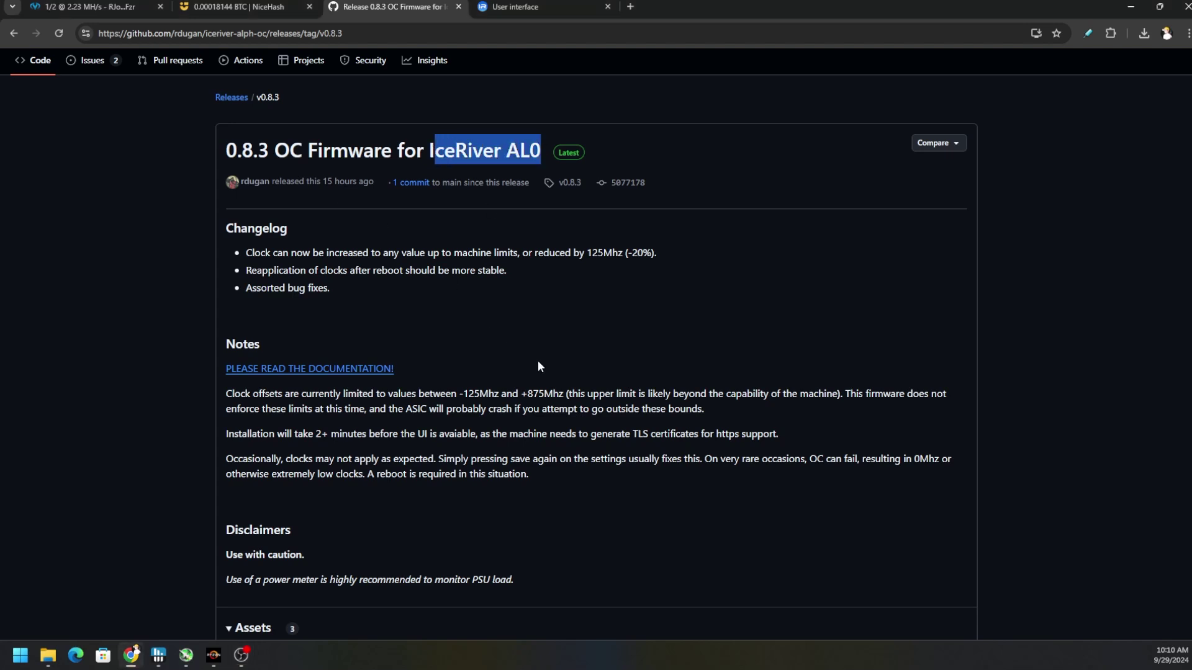
scroll(537, 363, "down", 1)
left_click_drag(398, 334, 563, 335)
left_click(461, 335)
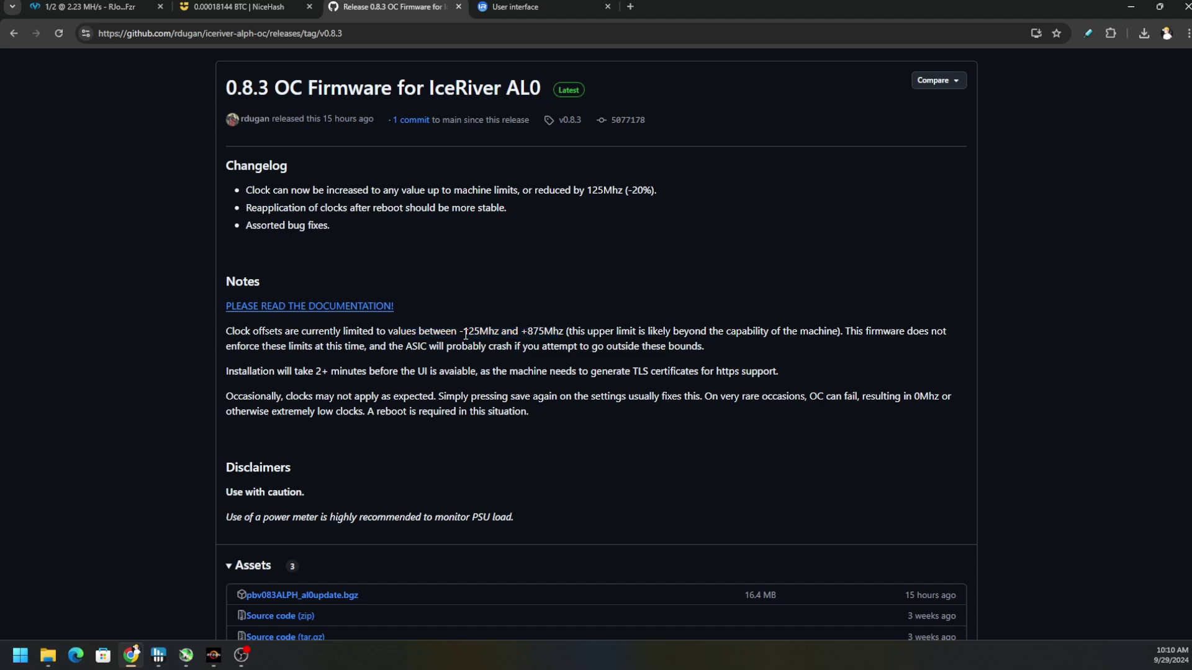
left_click_drag(570, 335, 837, 339)
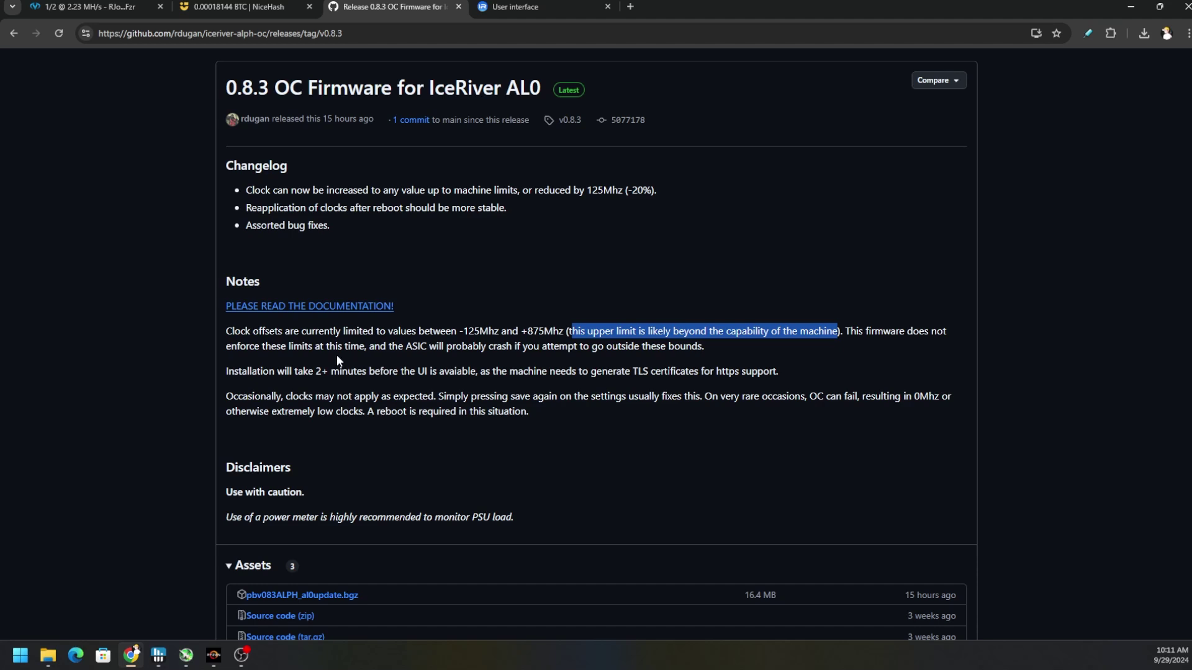
left_click_drag(370, 351, 700, 351)
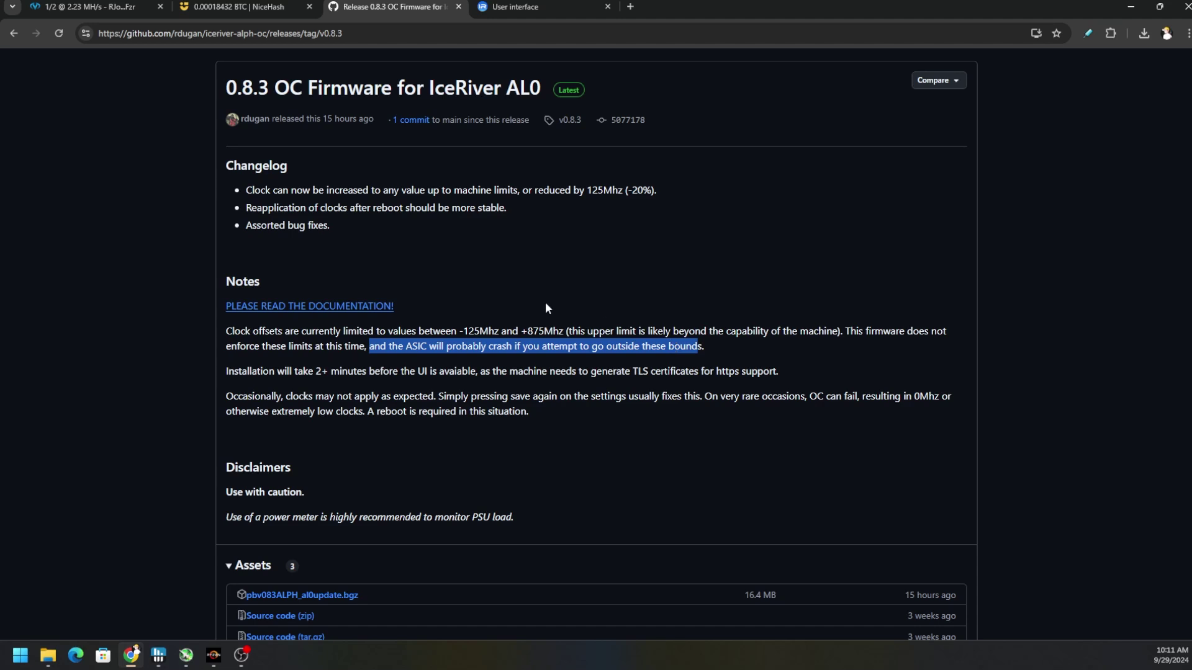
left_click(553, 9)
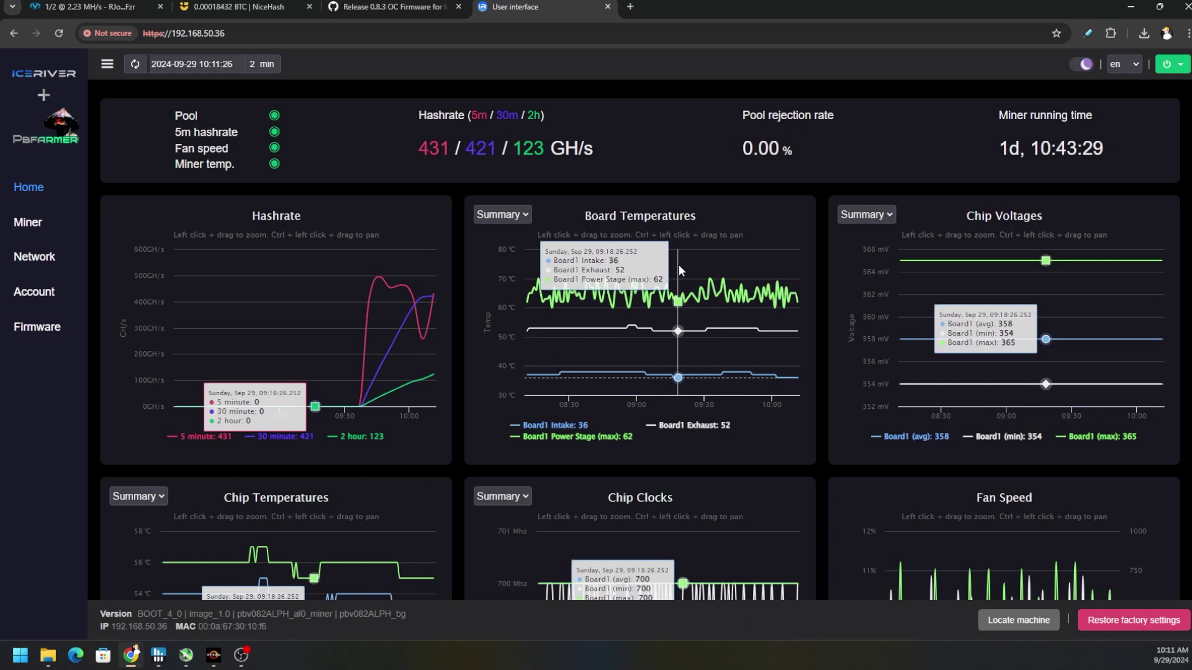
scroll(679, 264, "down", 2)
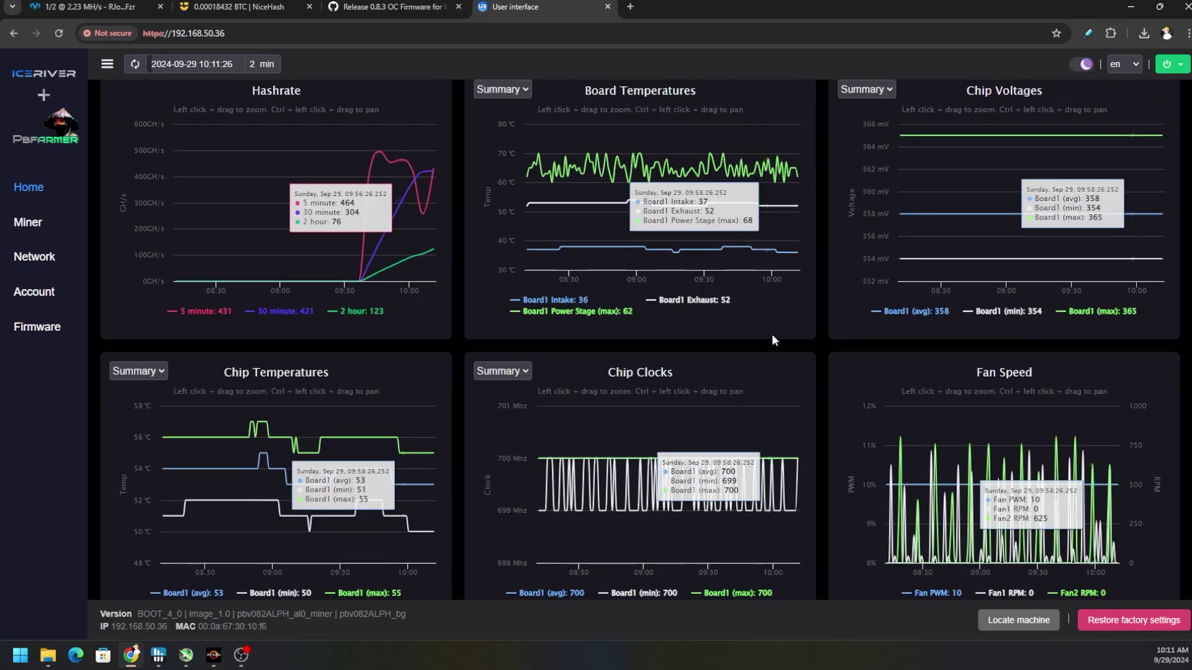
scroll(652, 435, "down", 3)
scroll(546, 403, "up", 4)
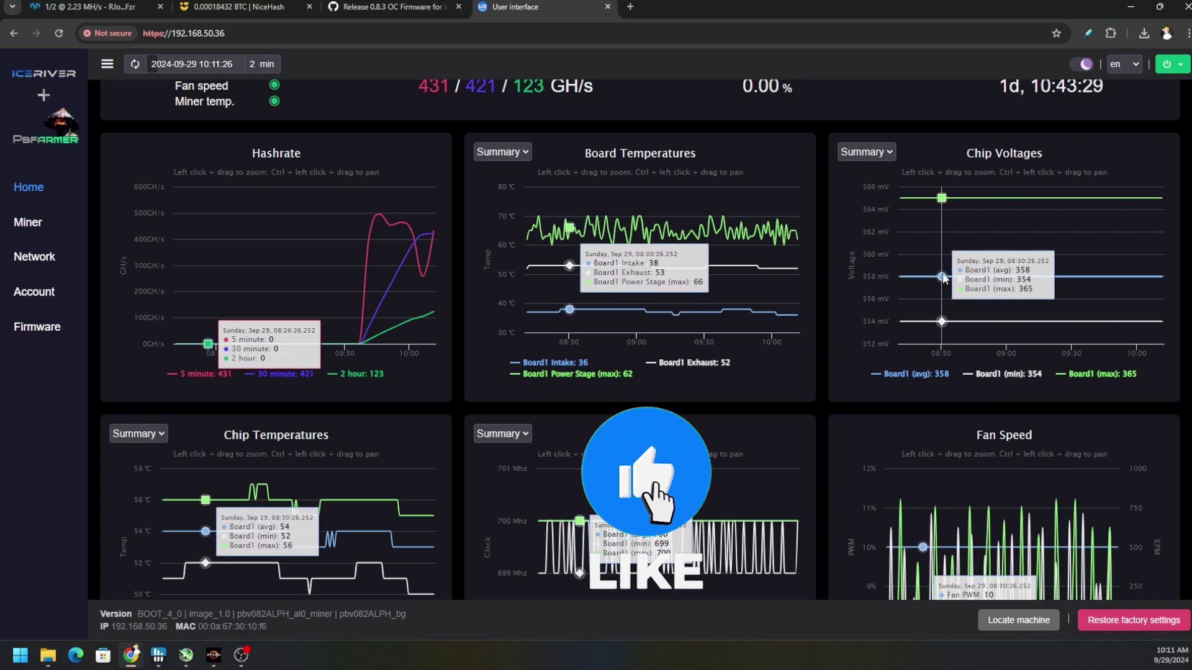
- Go to the Firmware page and dismiss the please-select-a-file alert from an empty upload
left_click(31, 329)
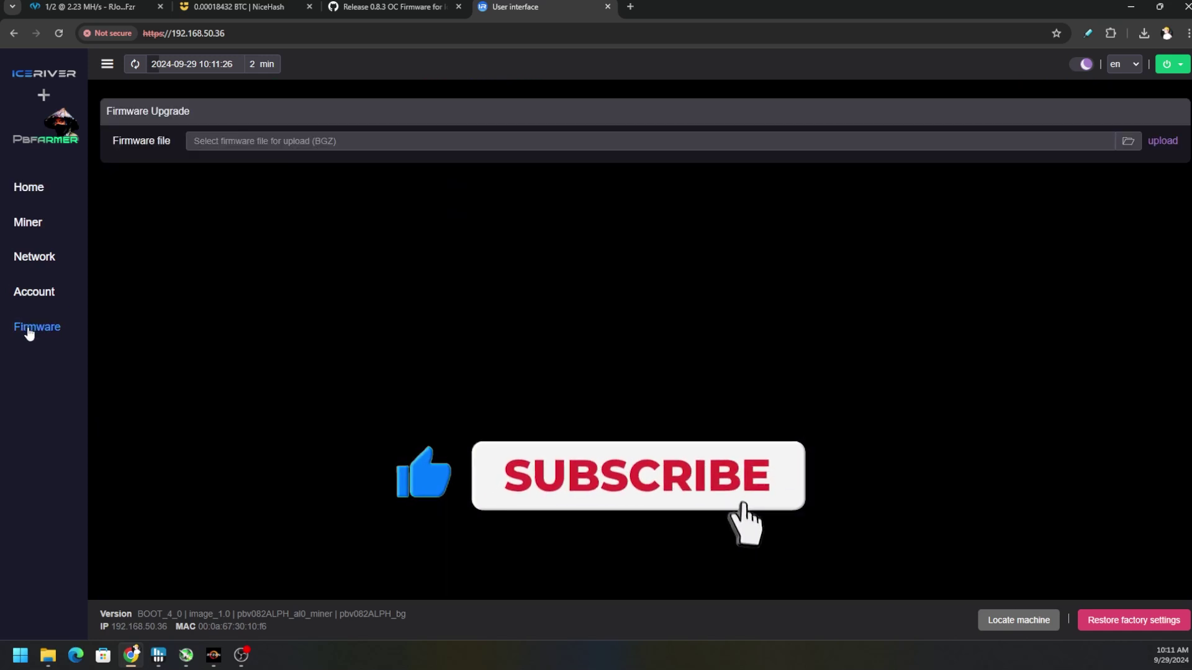
left_click(1162, 141)
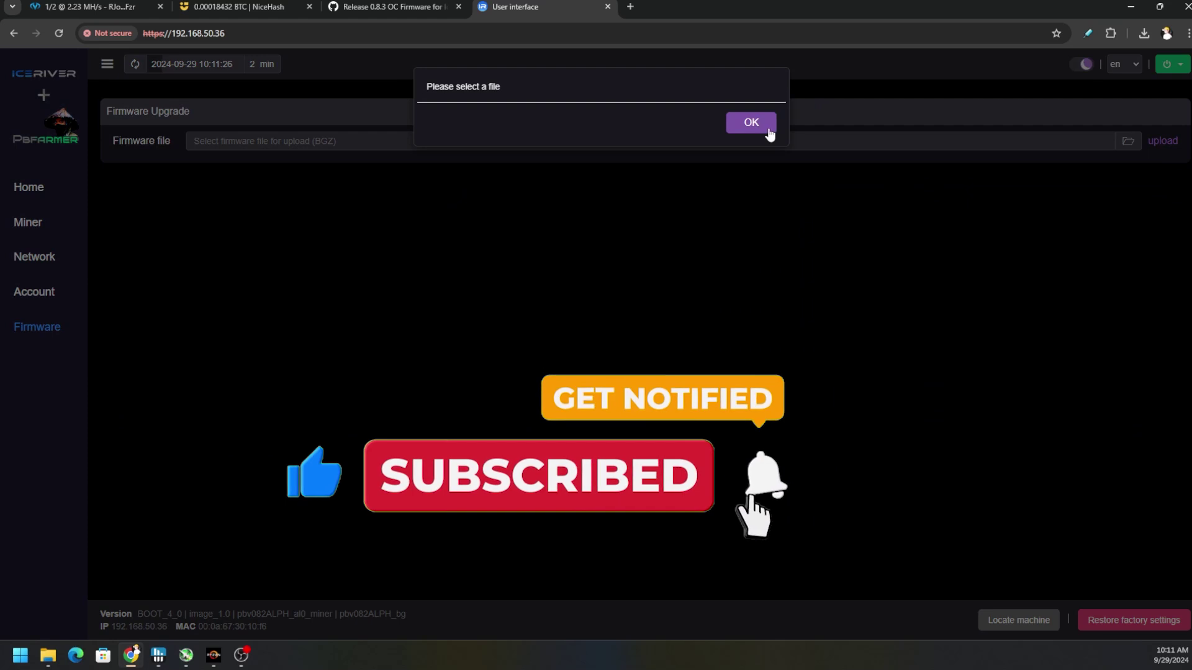
left_click(751, 117)
- Choose pbv083ALPH_al0update.bgz from the AL0 folder and upload it to the miner
left_click(629, 142)
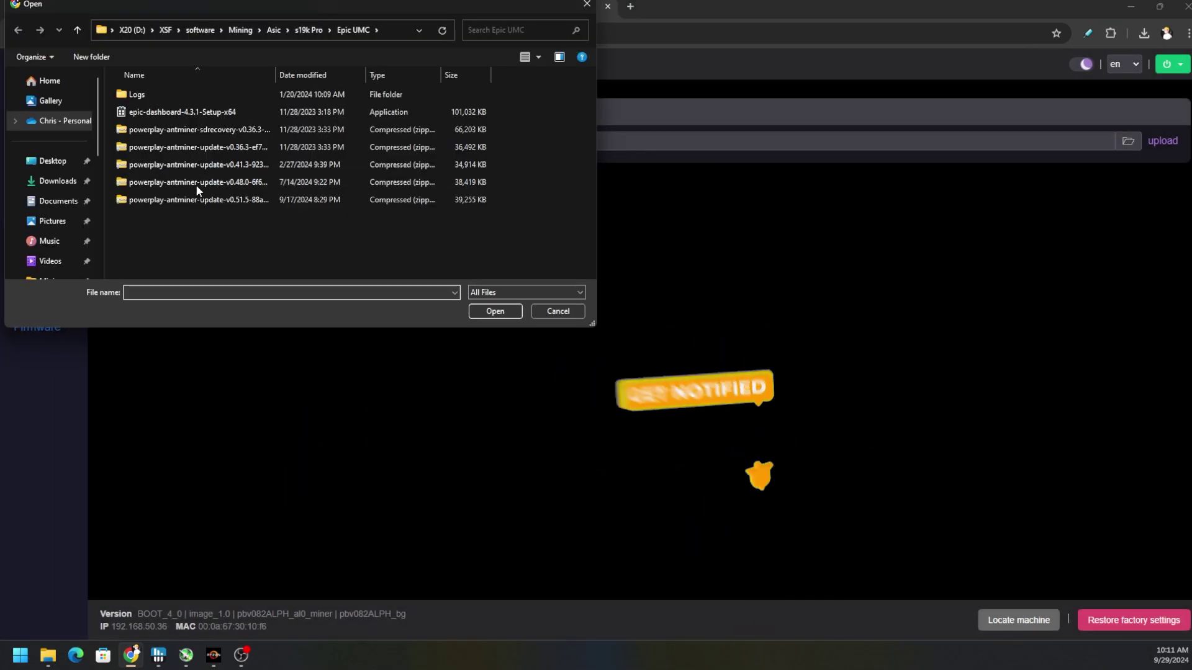
left_click(270, 36)
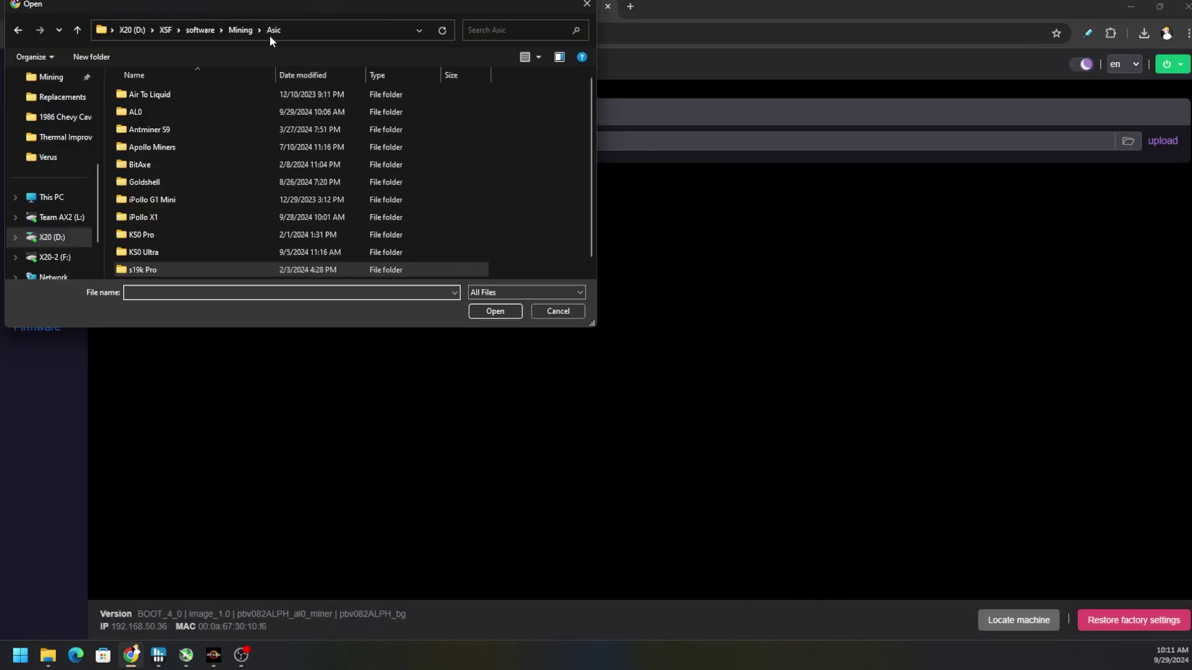
double_click(207, 106)
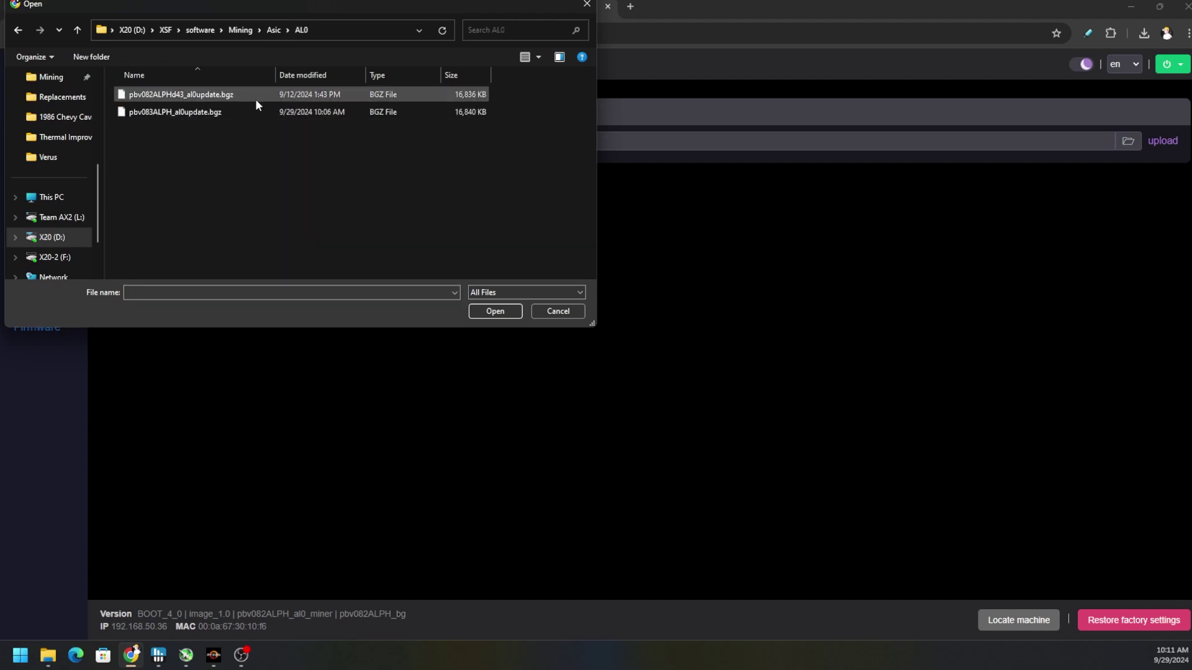
left_click(244, 111)
left_click(495, 311)
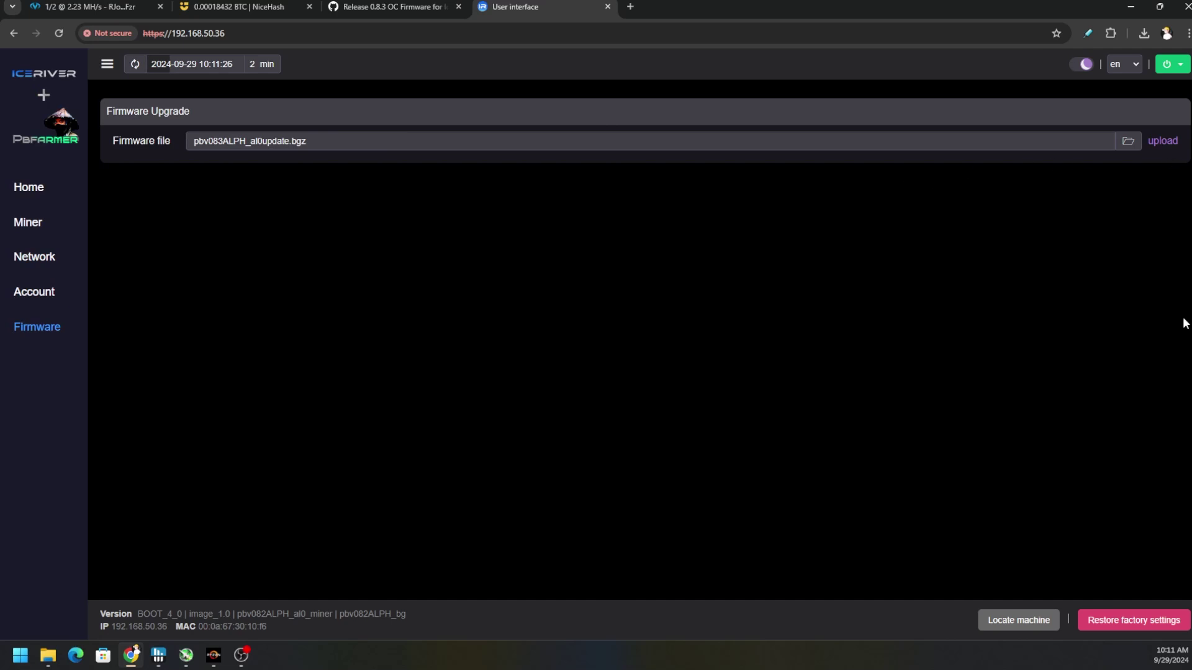
left_click(1162, 141)
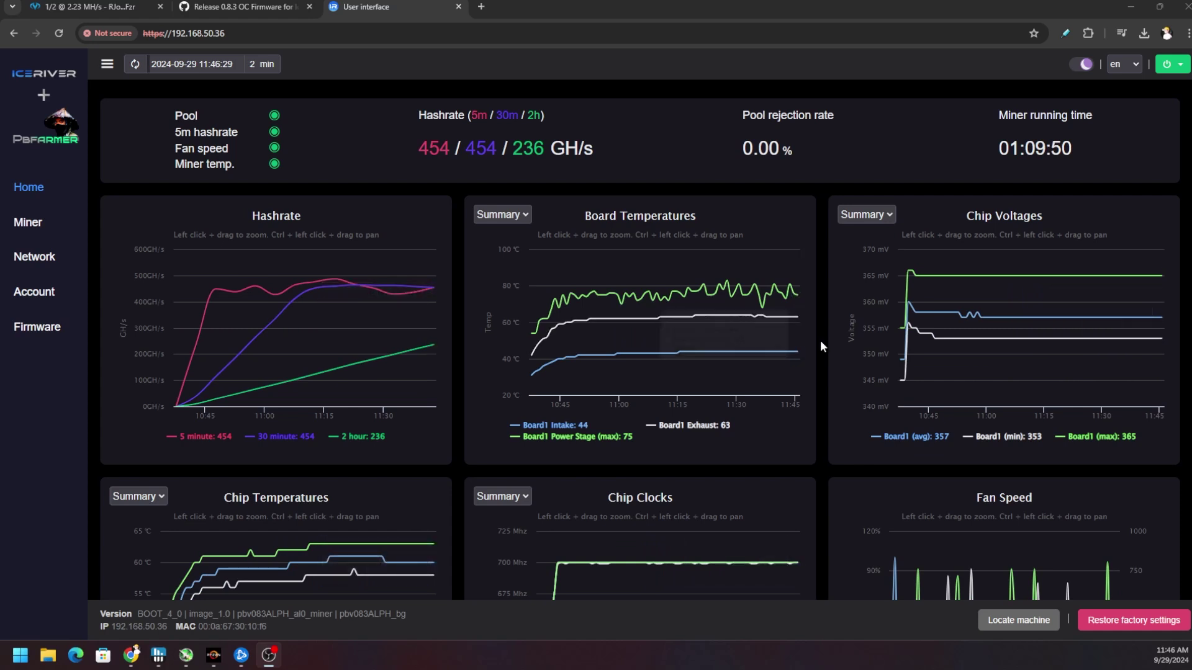
- Wait for the pbv083ALPH upgrade and reboot, then go to the Miner configuration page
left_click(23, 227)
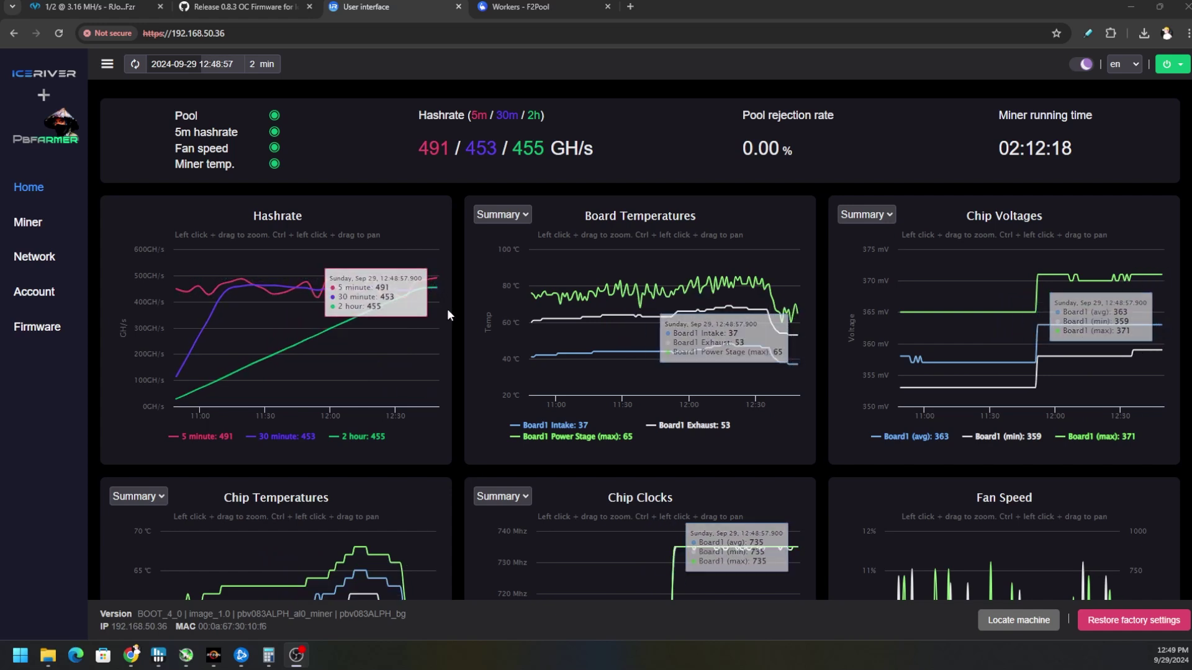
- Show the Miner settings with the 110 MHz clock offset and 22 mV voltage offset
left_click(25, 222)
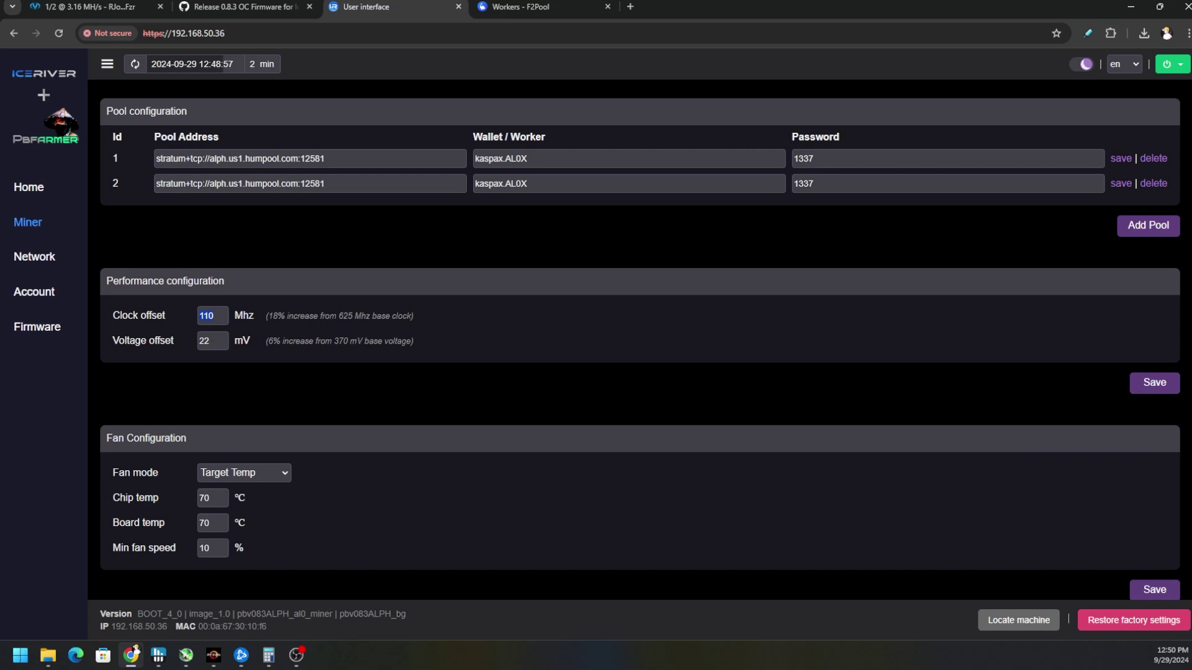
- In Calculator, compute 15 ÷ 75 = 0.2 and 0.2 × 150 = 30, then return to Home
key("alt+Tab")
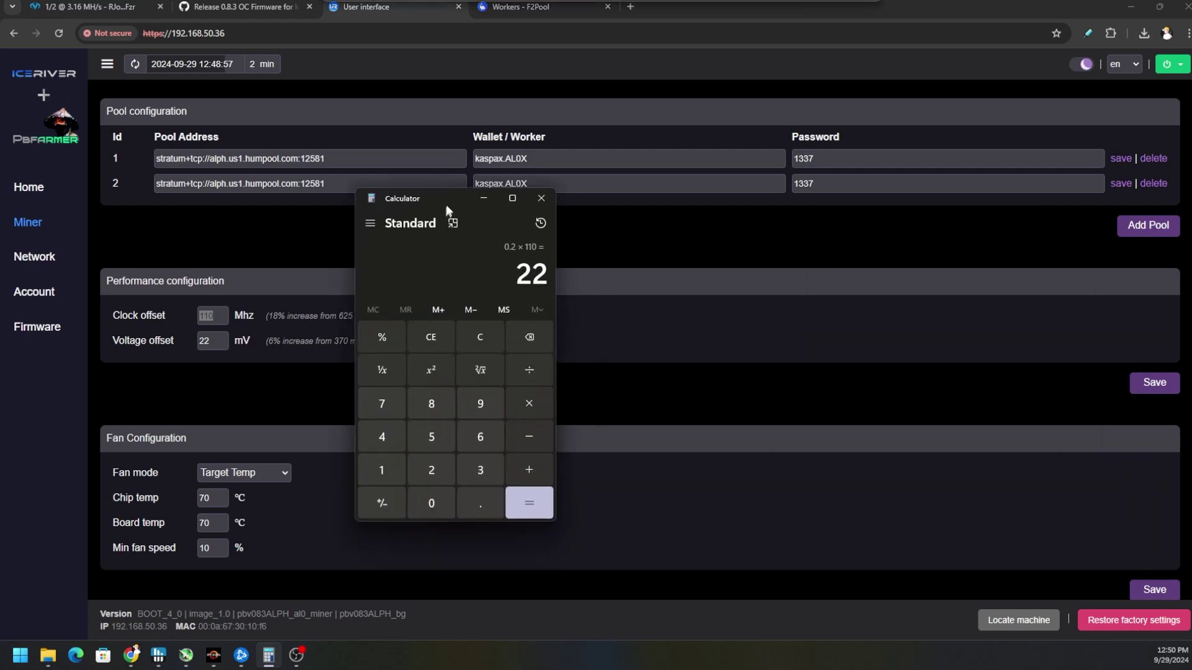
left_click(442, 335)
type("15/7")
type("5")
key("Return")
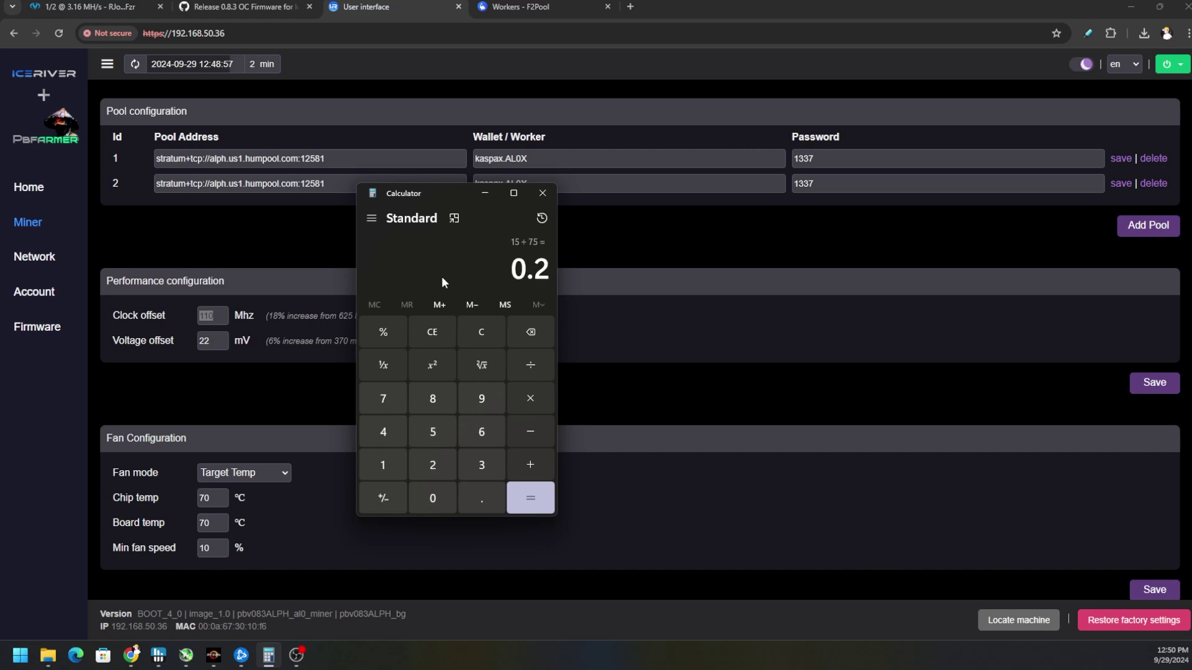
type("*150")
key("Return")
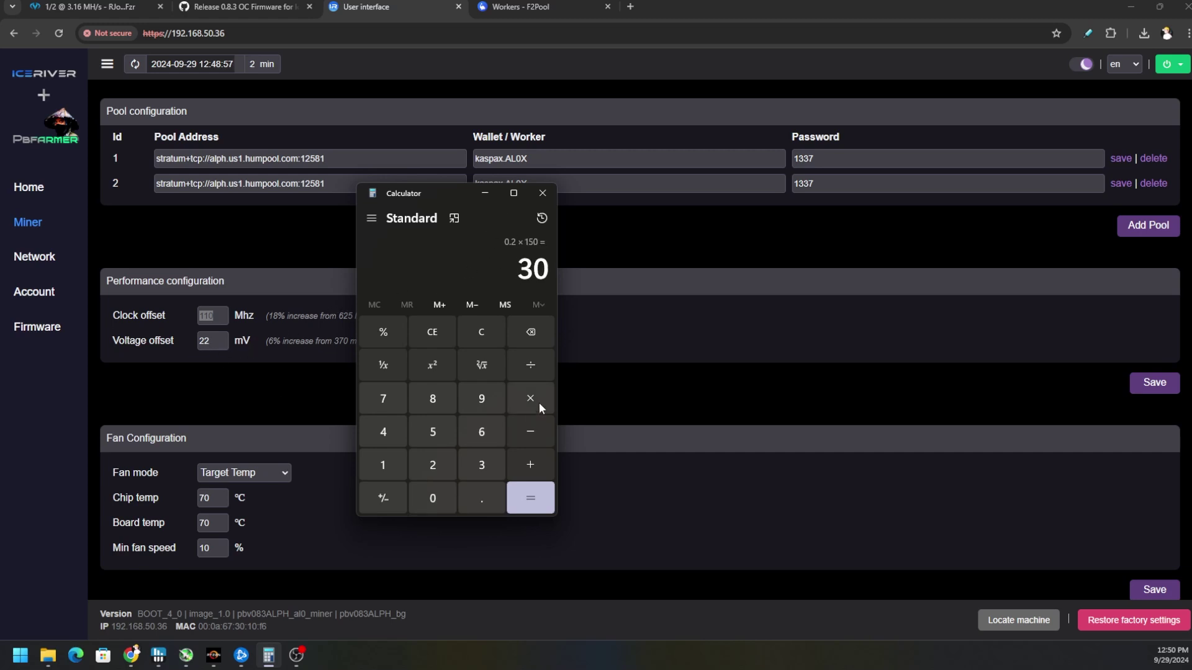
left_click(30, 193)
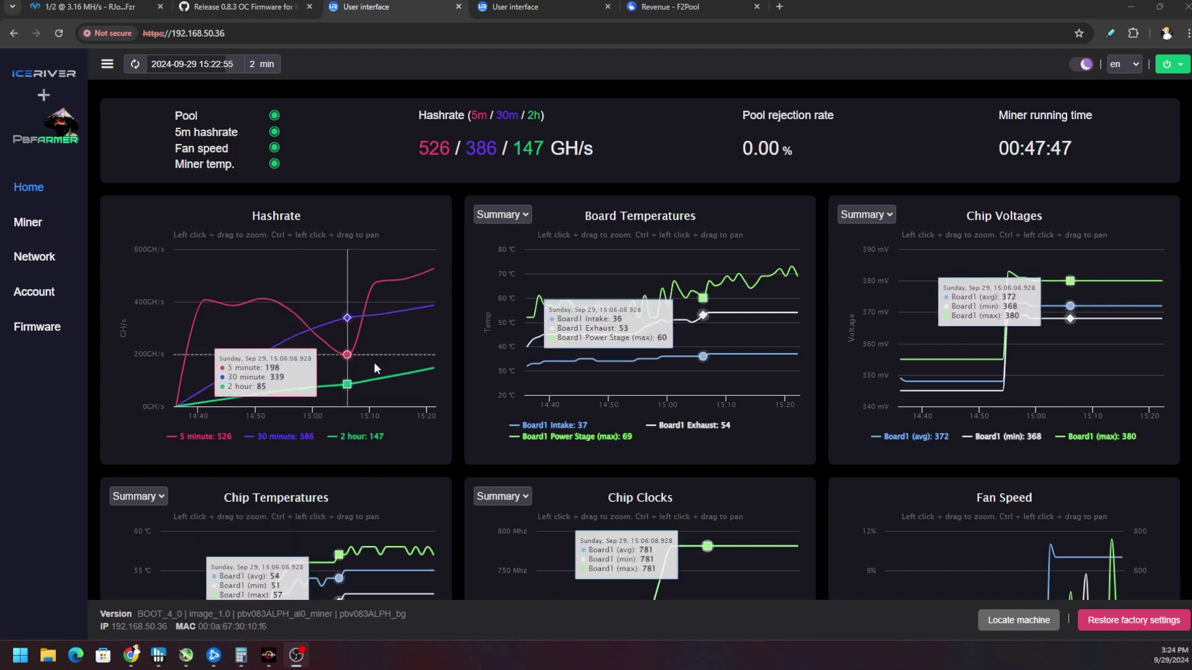
- Read the Hashrate chart values, showing 526 GH/s over 5 minutes
mouse_move(431, 299)
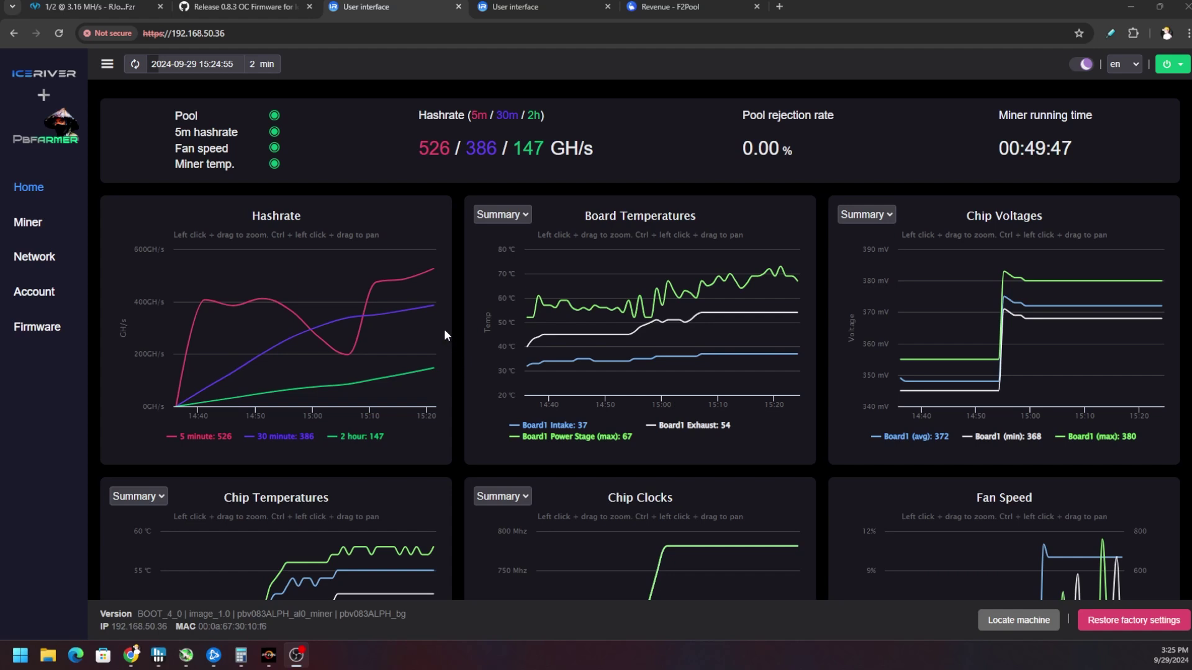
left_click(28, 224)
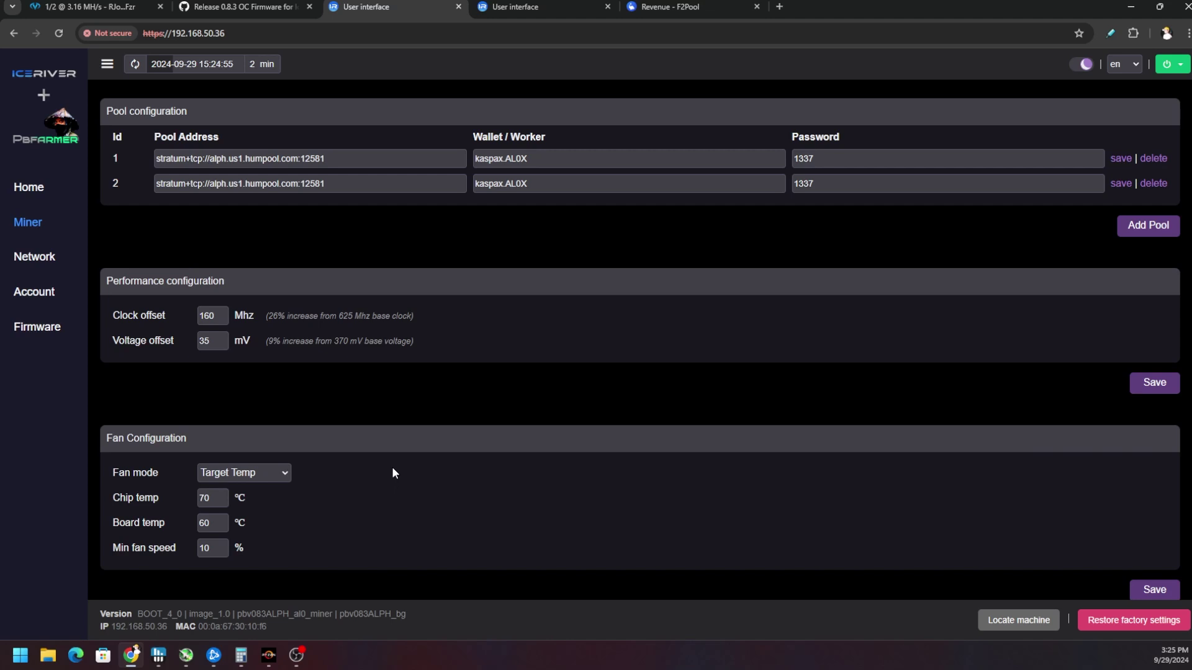
left_click(18, 189)
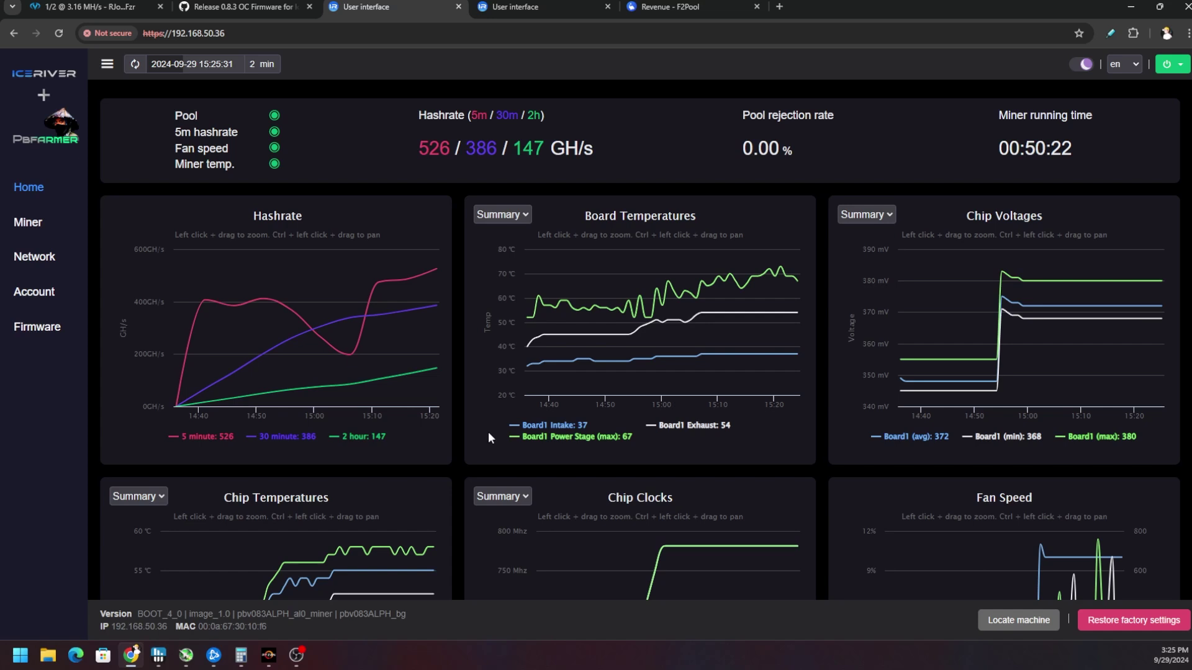
scroll(639, 476, "down", 1)
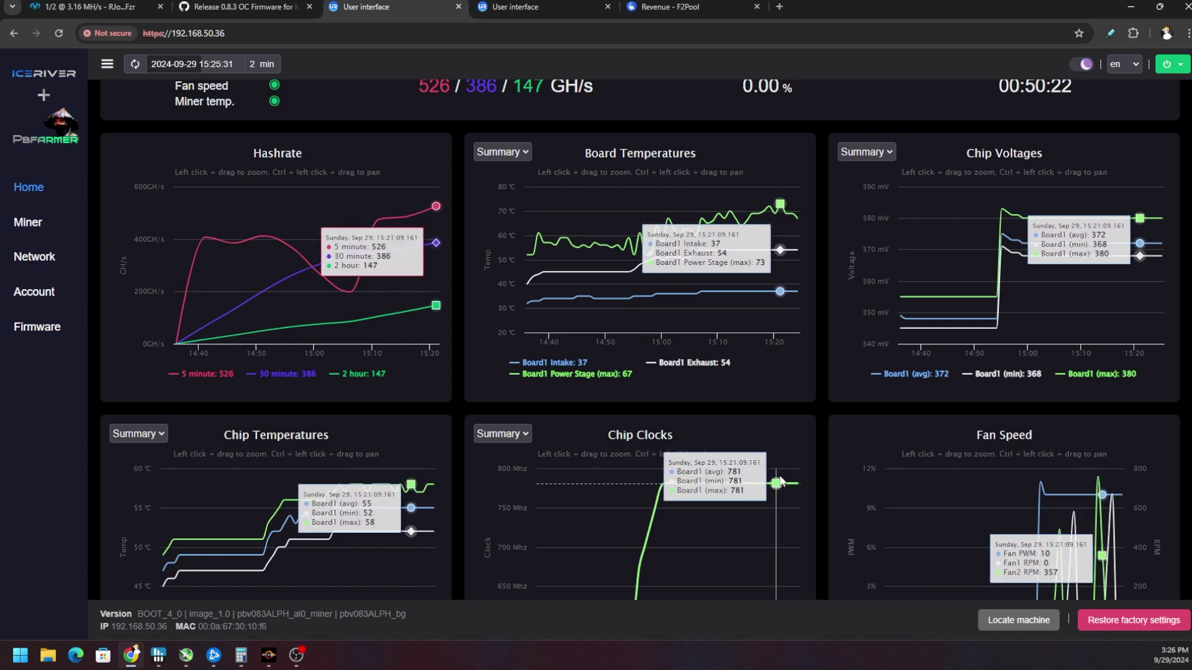
scroll(820, 465, "down", 2)
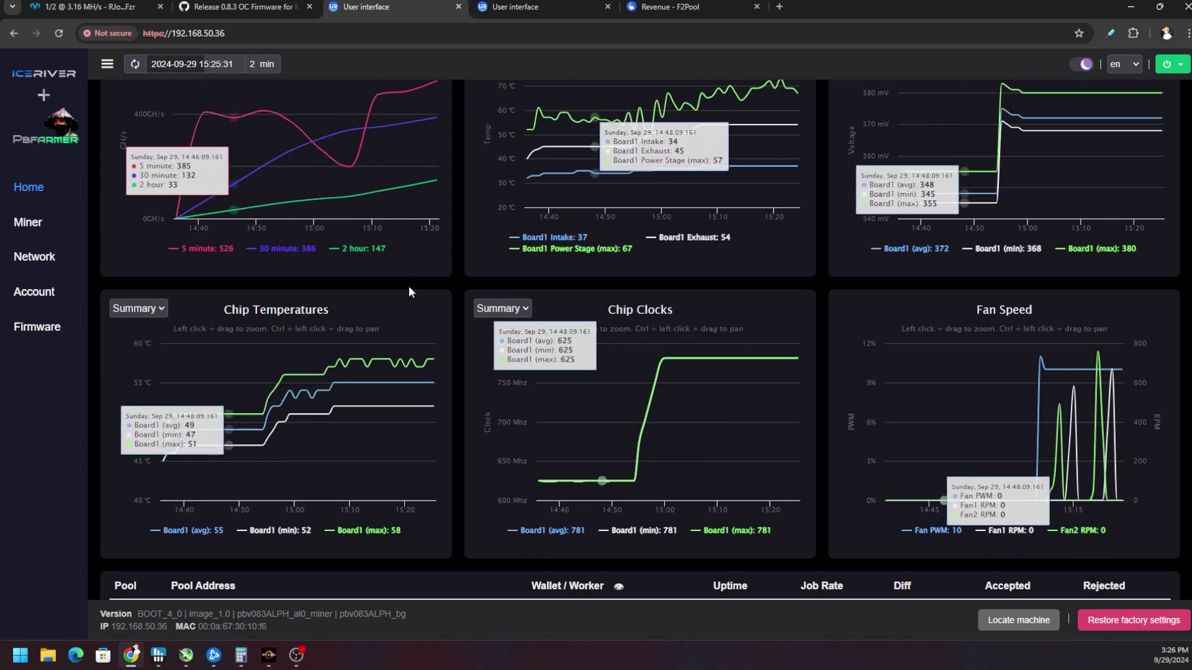
scroll(822, 389, "up", 1)
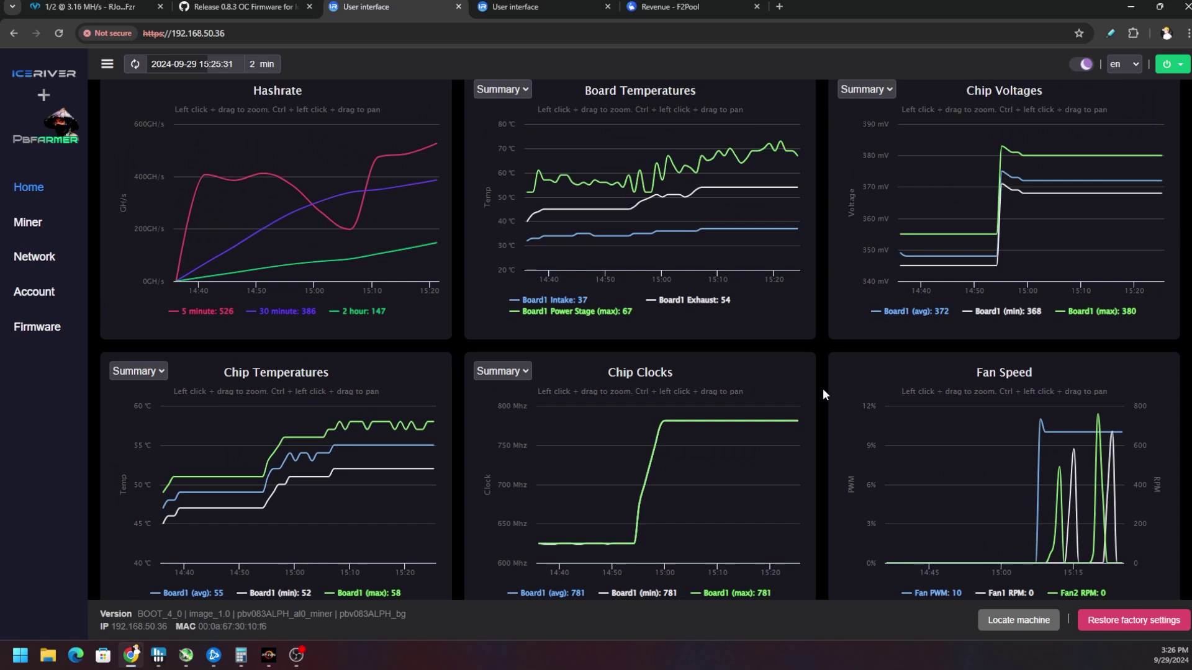
scroll(823, 394, "up", 1)
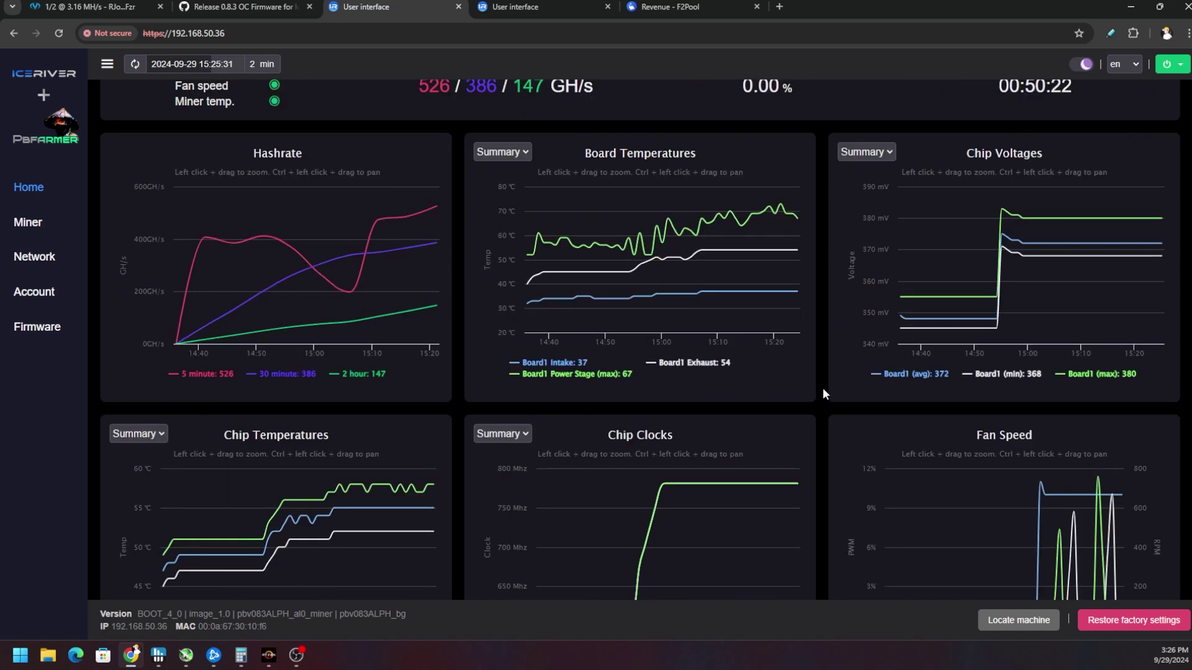